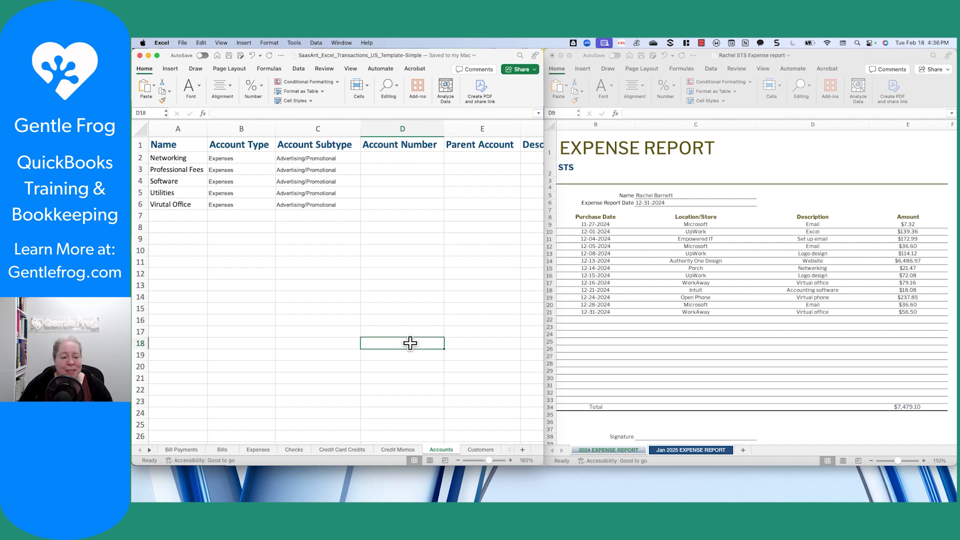
On the template's Bills sheet, review the expense accounts in F3 through F14.
click(221, 450)
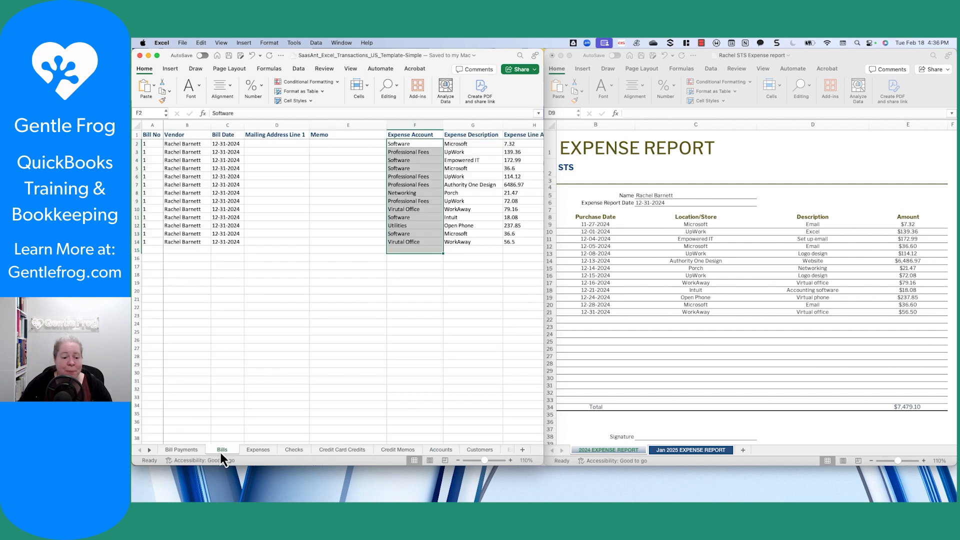
click(300, 350)
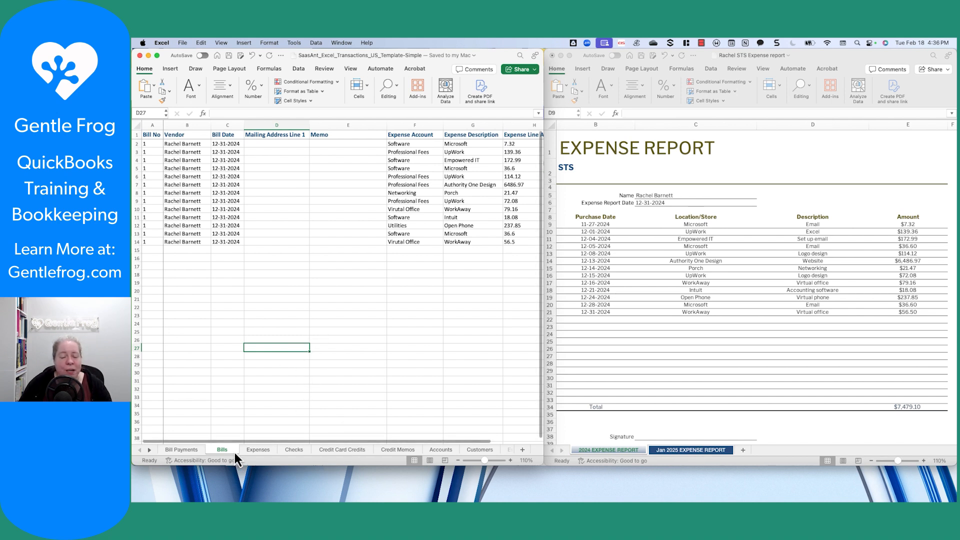
click(412, 154)
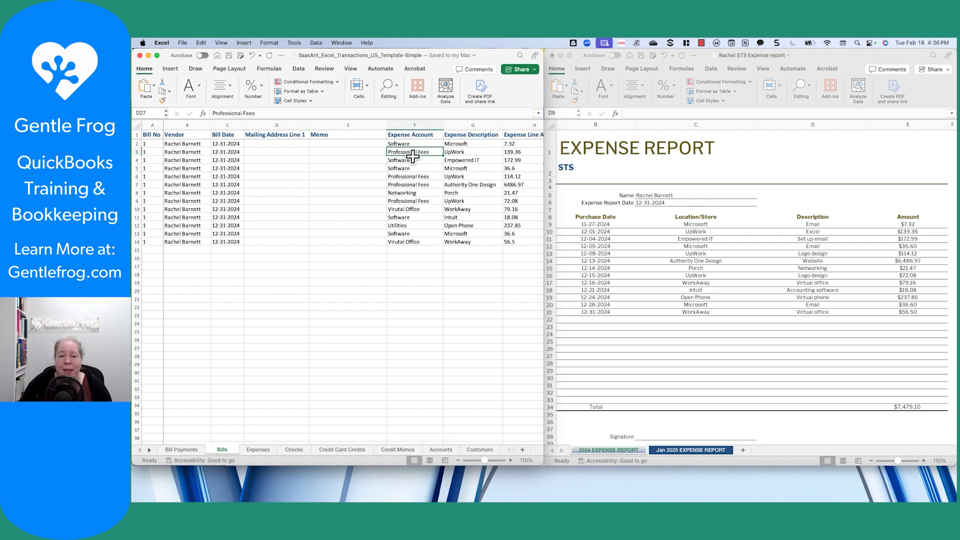
drag(412, 156, 400, 240)
click(375, 289)
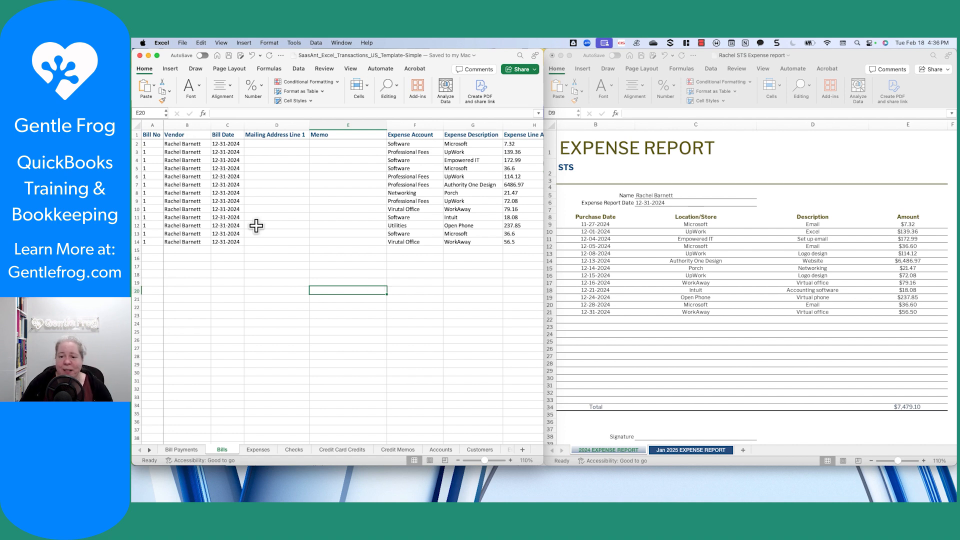
Compare against the expense report, checking its 12-31-2024 date and the Porch vendor entry.
click(650, 327)
drag(612, 202, 668, 202)
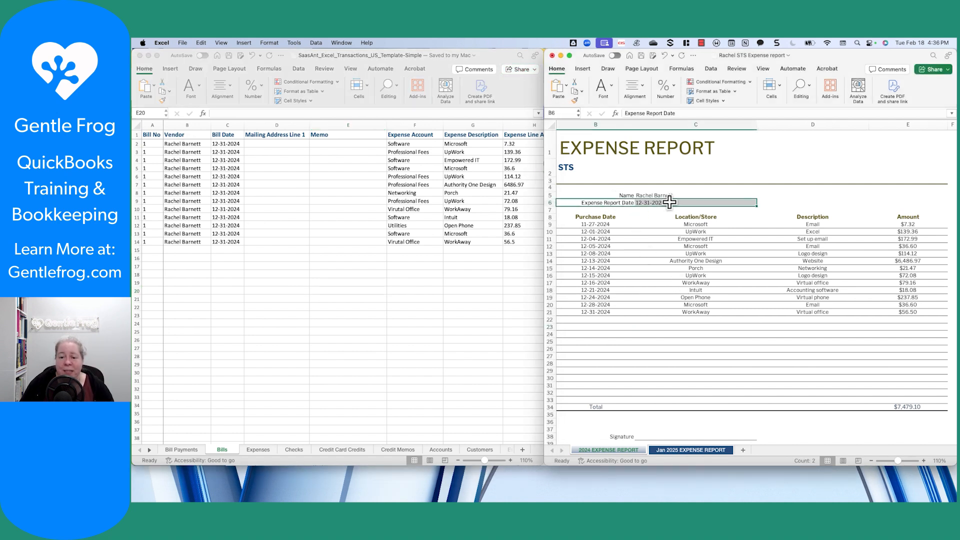
click(653, 267)
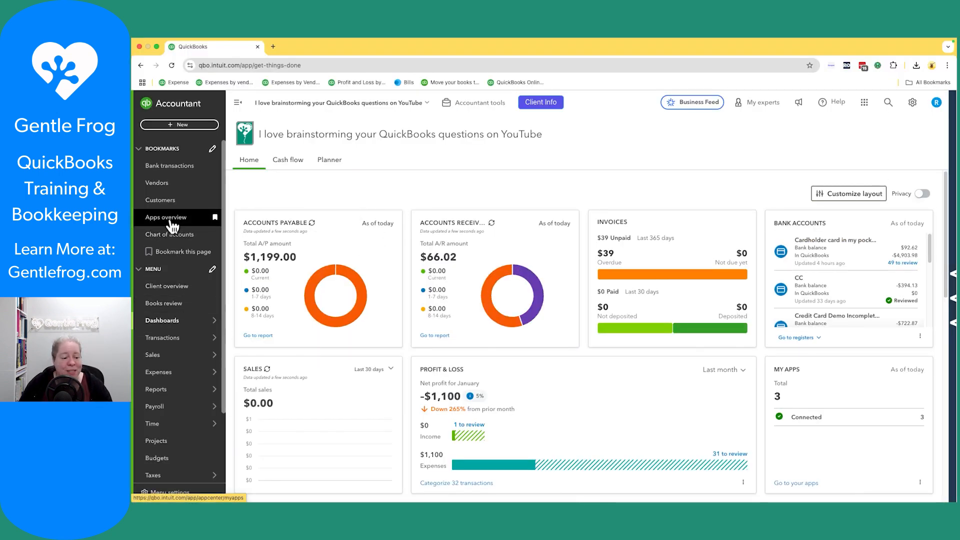
Launch the SaaSAnt Bulk Import Excel app from Apps > Overview and go to its tab.
scroll(175, 380, down, 3)
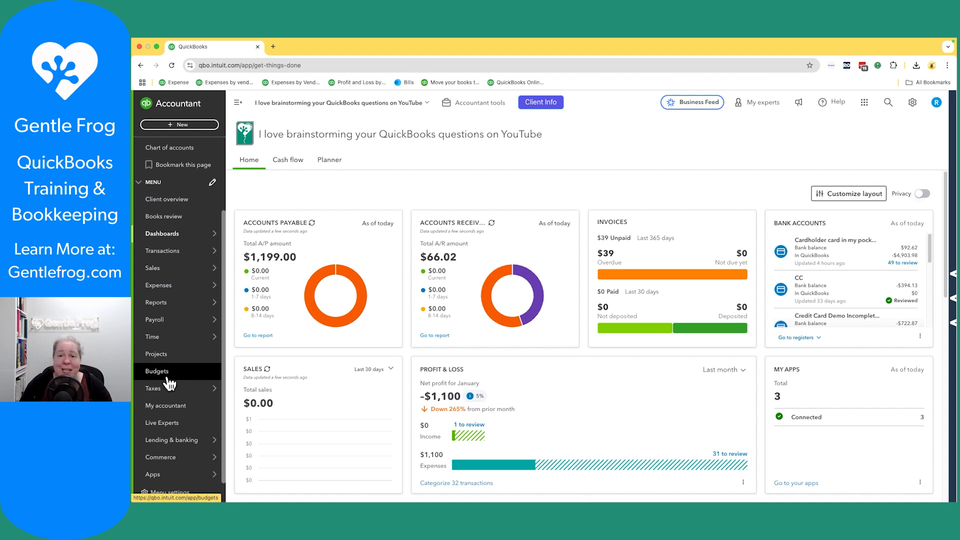
mouse_move(173, 475)
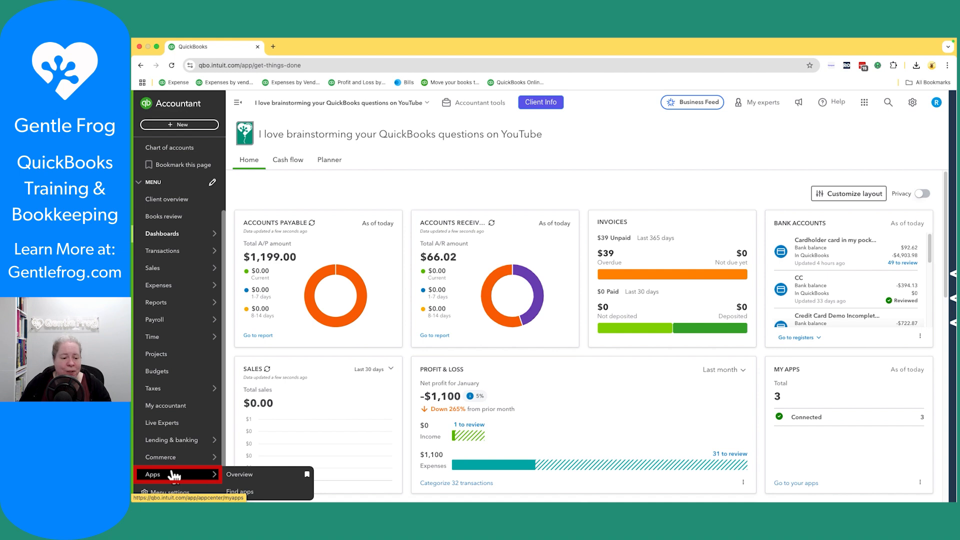
click(259, 479)
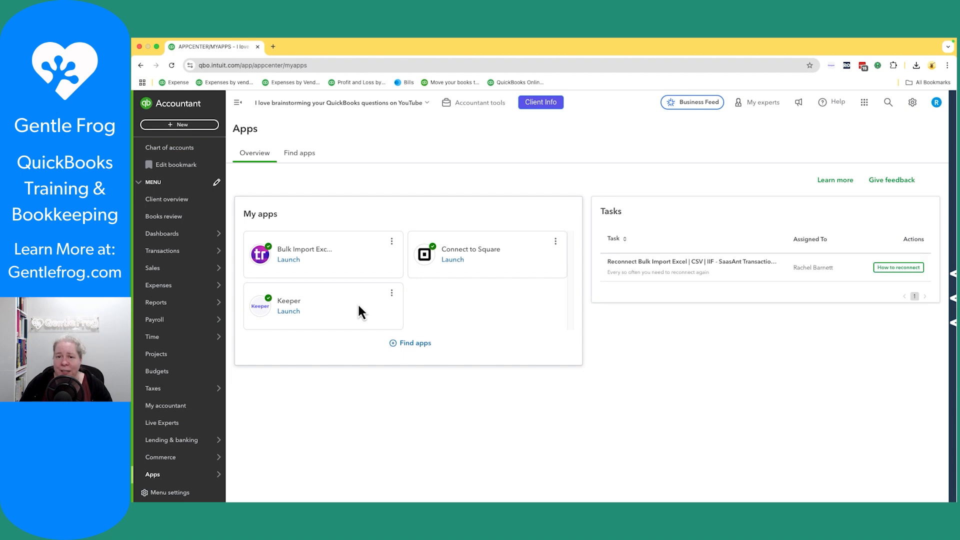
click(298, 261)
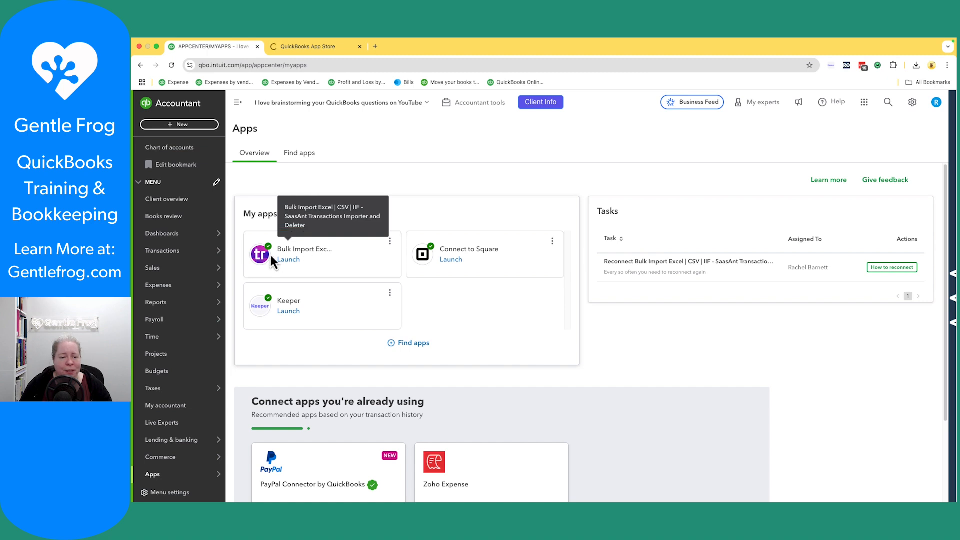
click(314, 47)
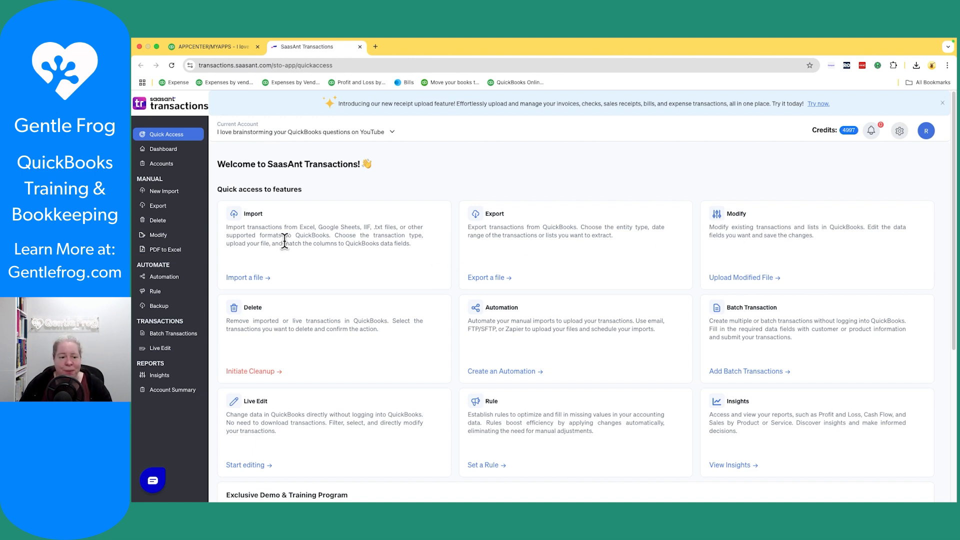
Start a Bills import from the uploaded SasAnt_Excel_Transactions_US_Template-Simple.xlsx file.
click(254, 282)
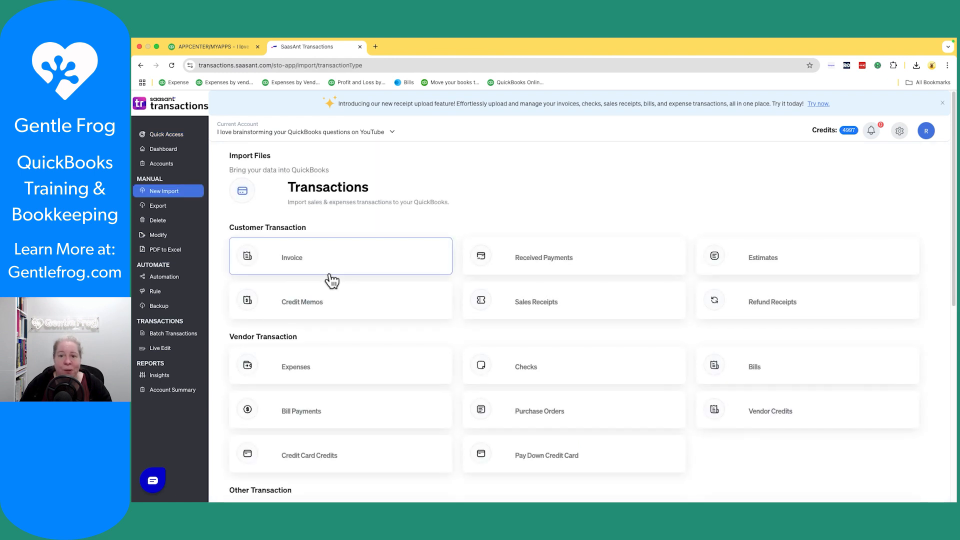
click(771, 373)
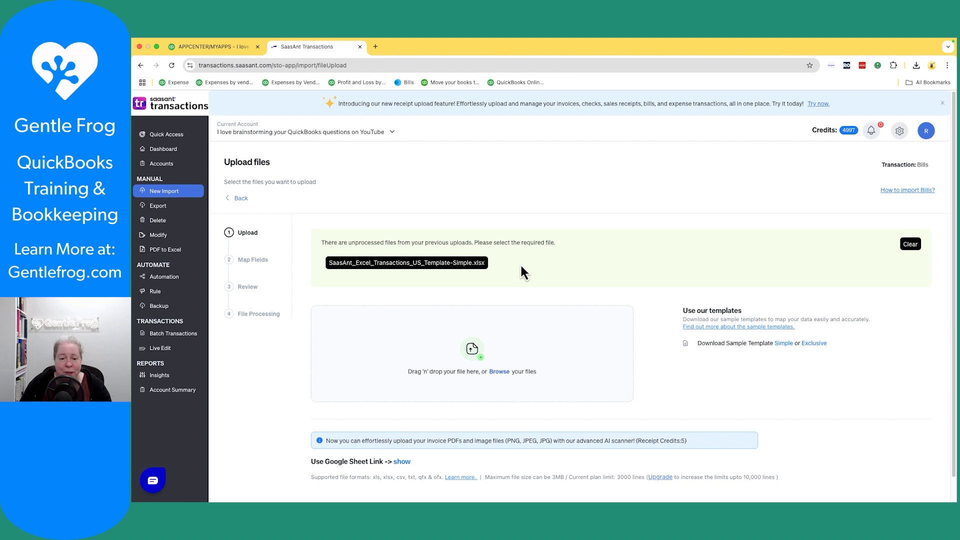
click(434, 263)
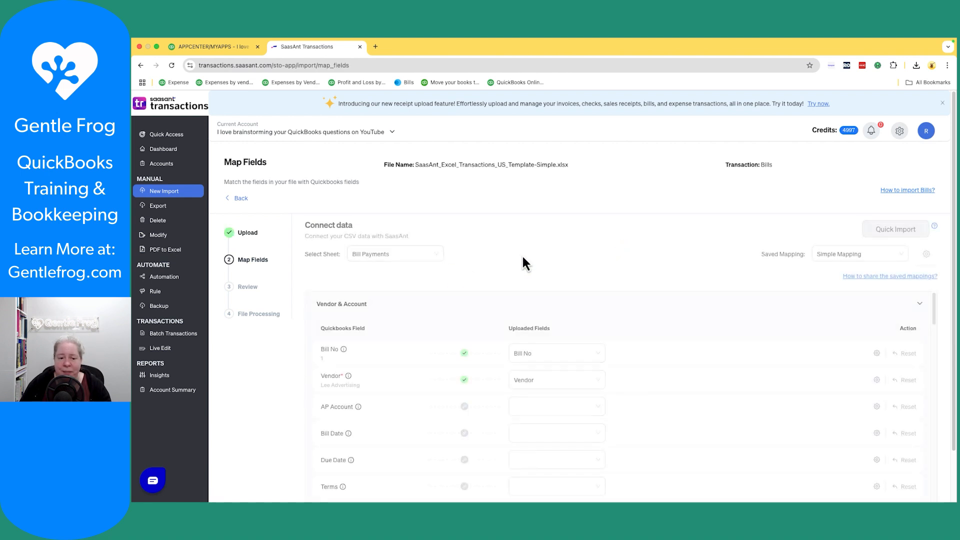
Choose the Bills sheet as the import source so its headers auto-map with Simple Mapping.
click(439, 253)
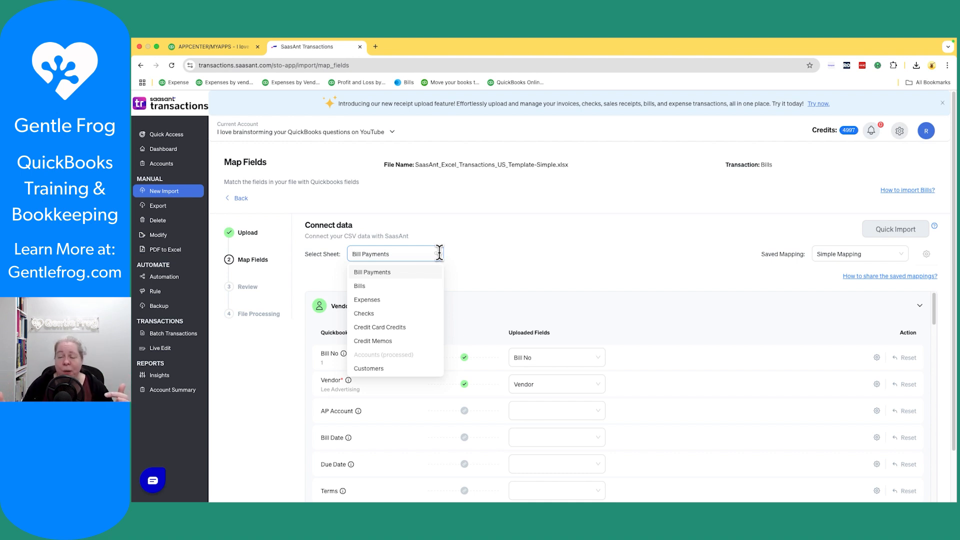
click(378, 285)
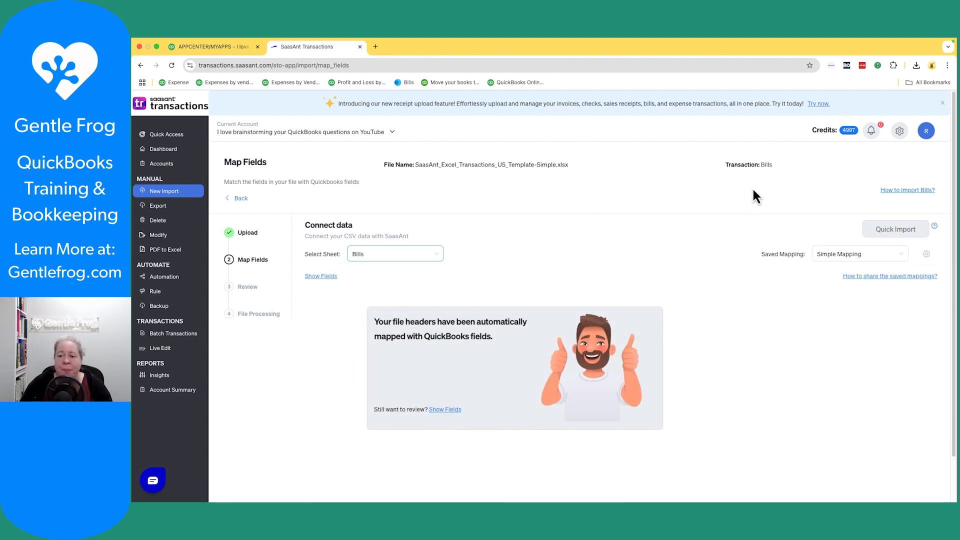
drag(725, 170, 782, 168)
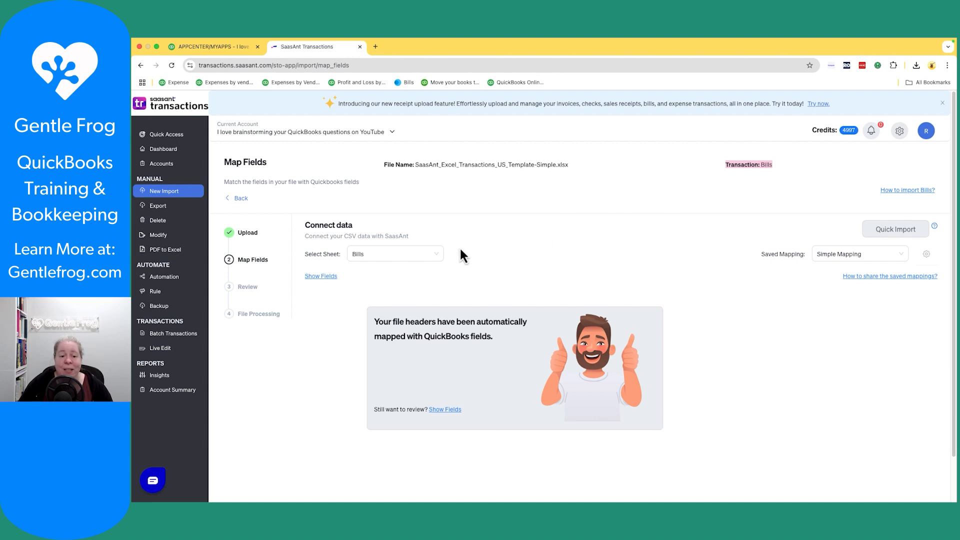
click(417, 250)
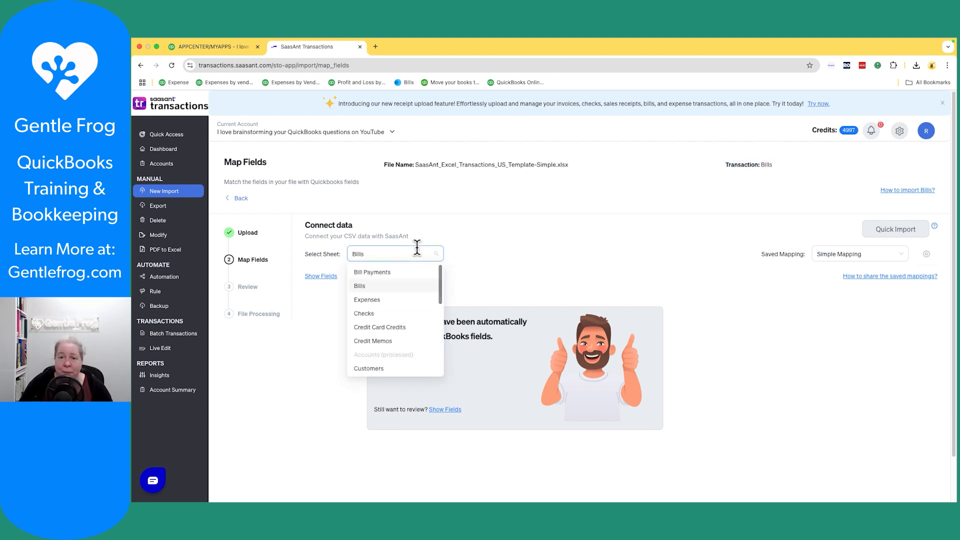
click(503, 244)
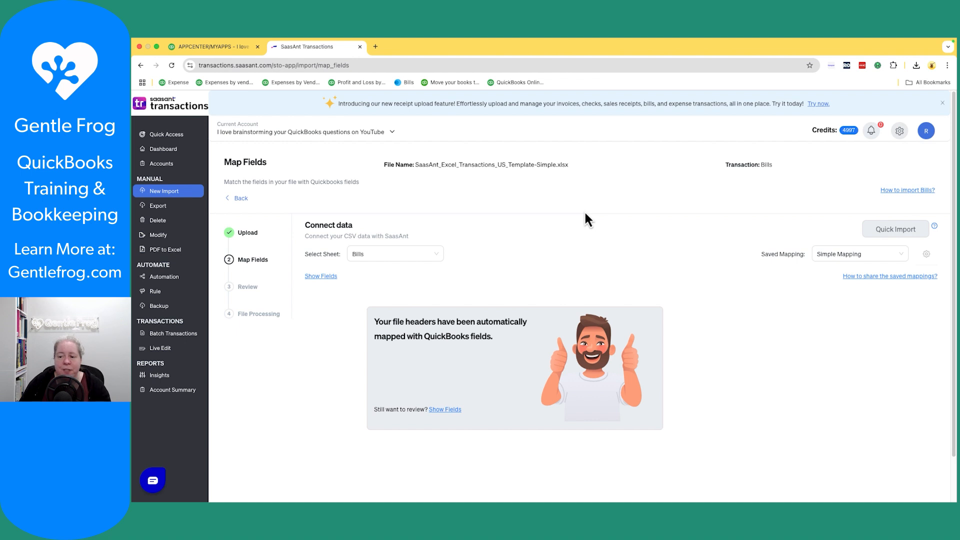
scroll(574, 293, down, 3)
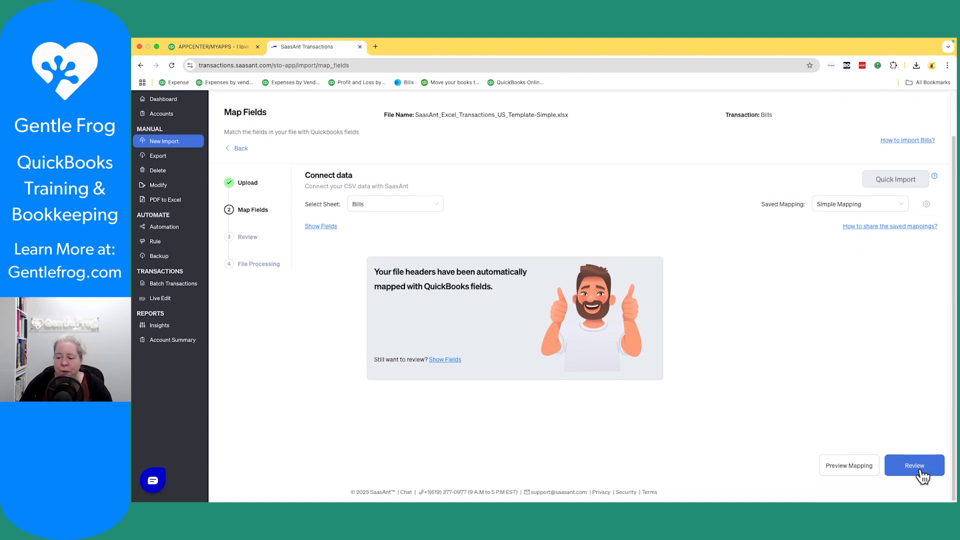
Review and upload the 13 bill lines, creating one bill with zero errors.
click(920, 470)
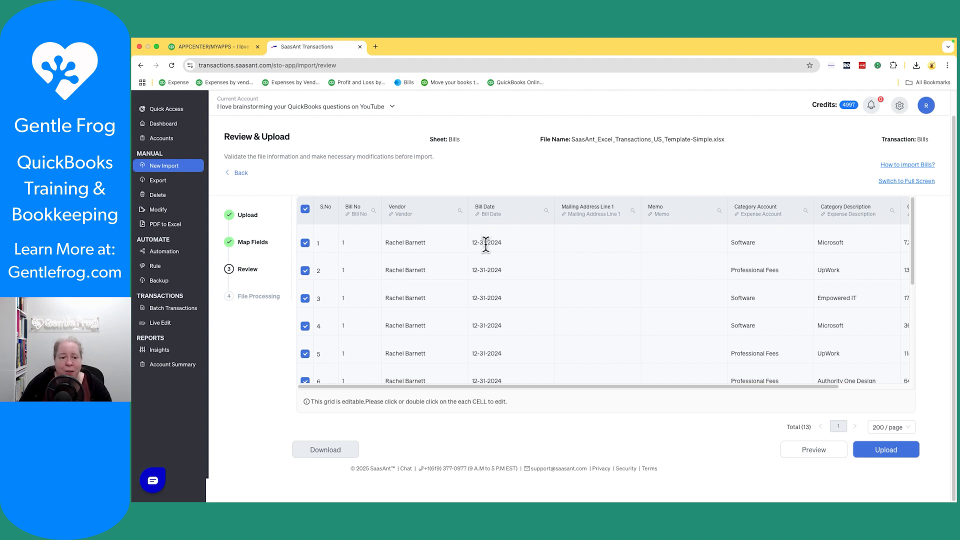
click(883, 451)
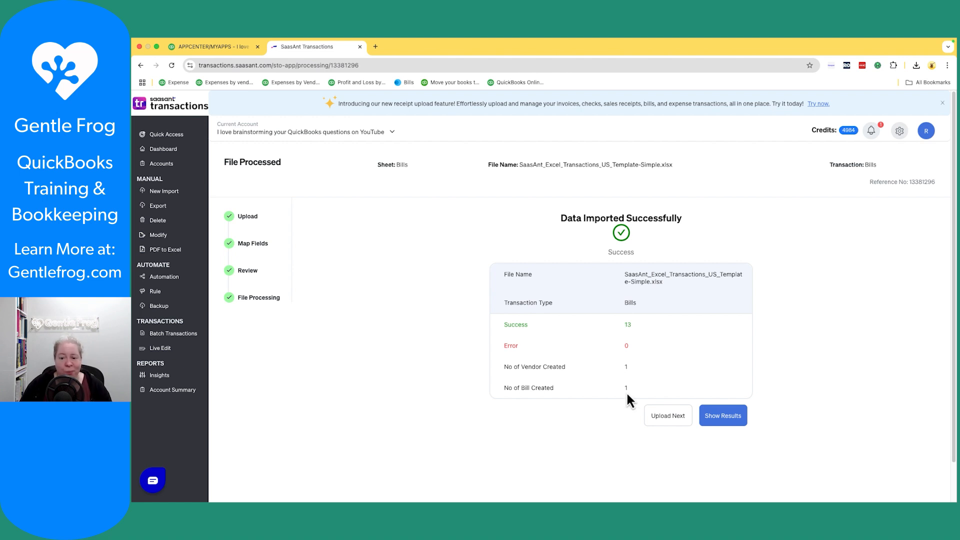
Check the 13 imported lines under response ID 227, then return to QuickBooks Apps.
click(719, 419)
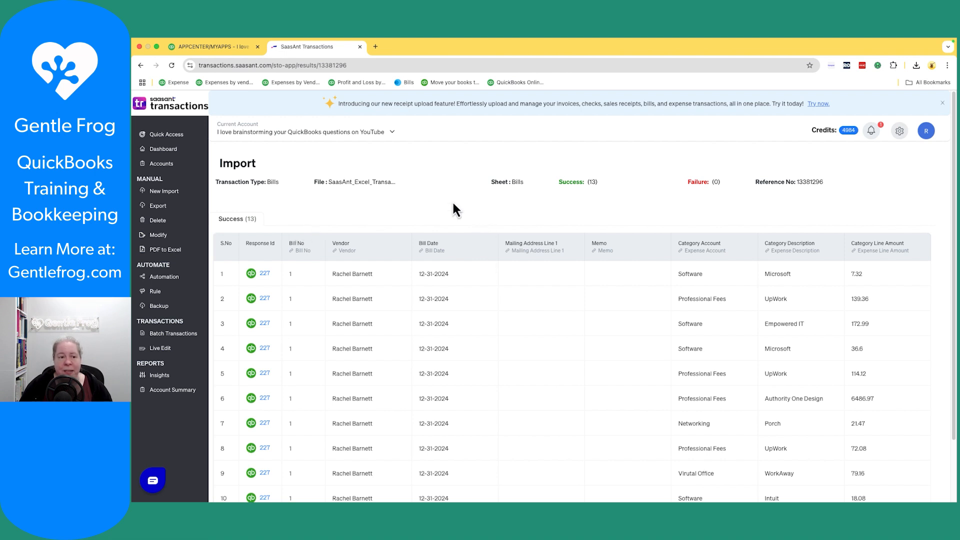
click(223, 49)
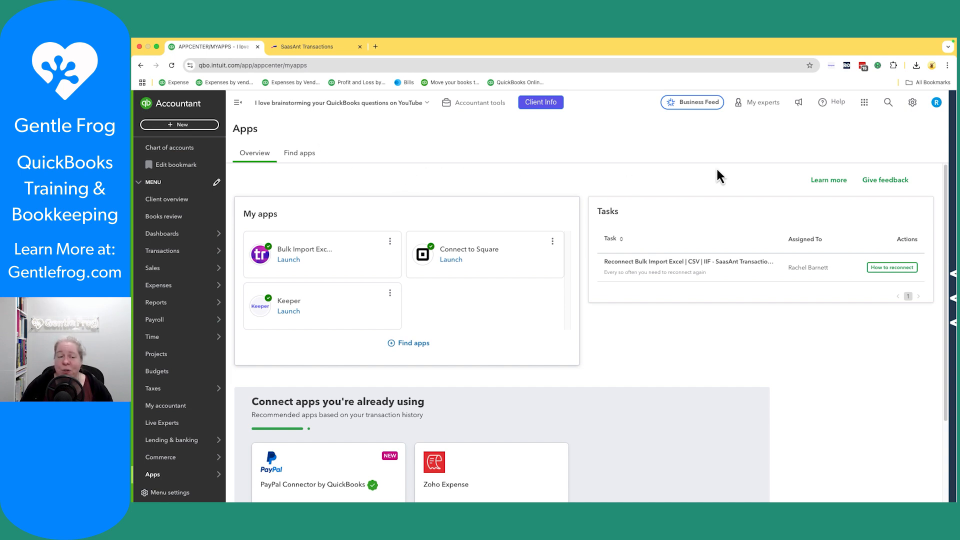
click(886, 105)
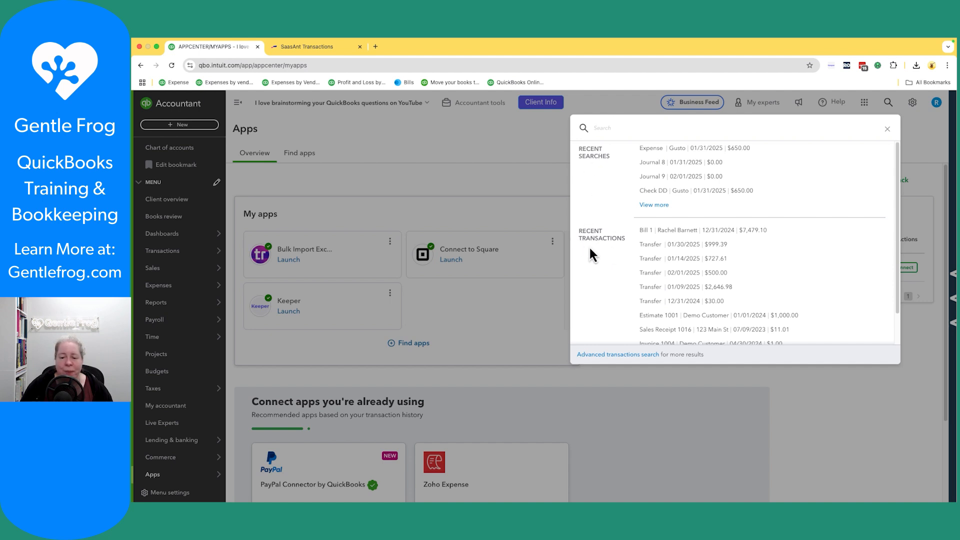
click(688, 232)
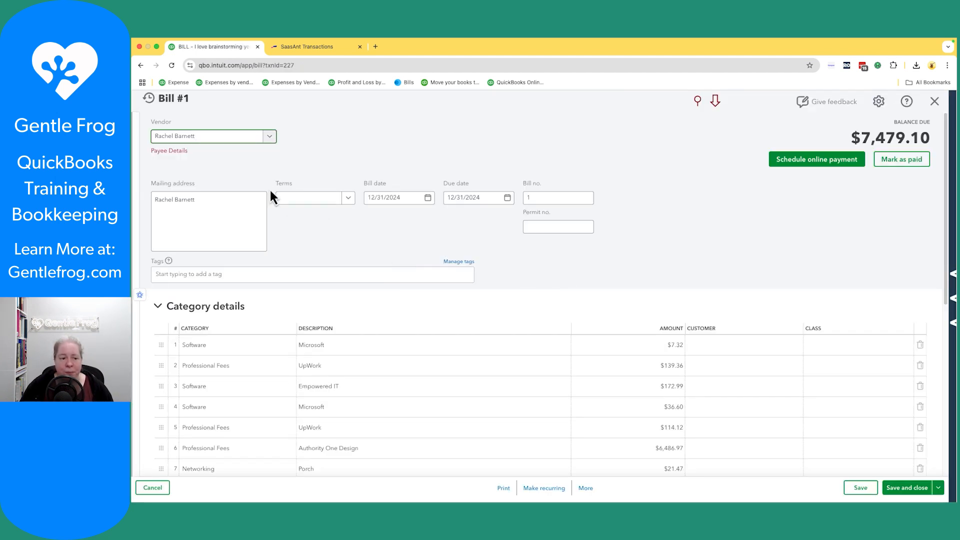
click(229, 221)
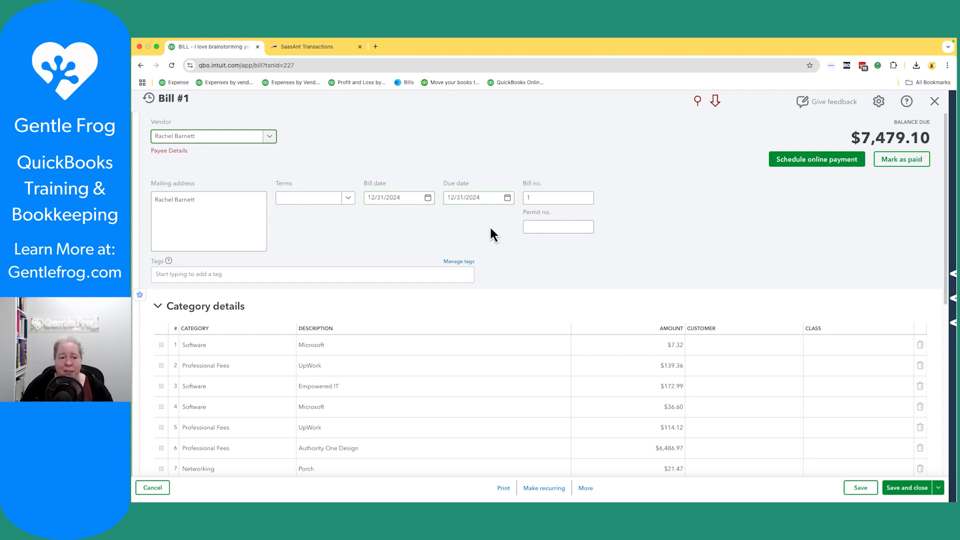
scroll(489, 232, down, 3)
scroll(300, 250, down, 2)
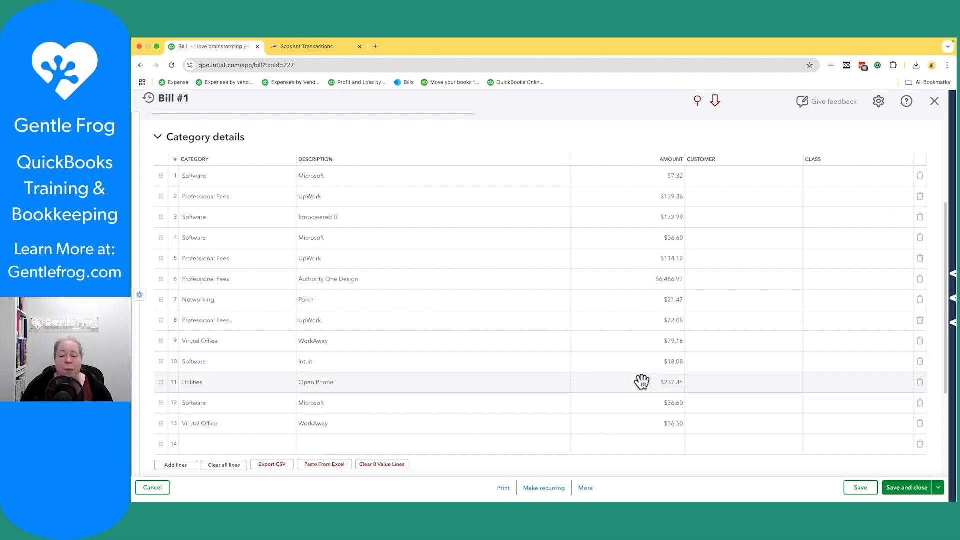
scroll(680, 418, up, 4)
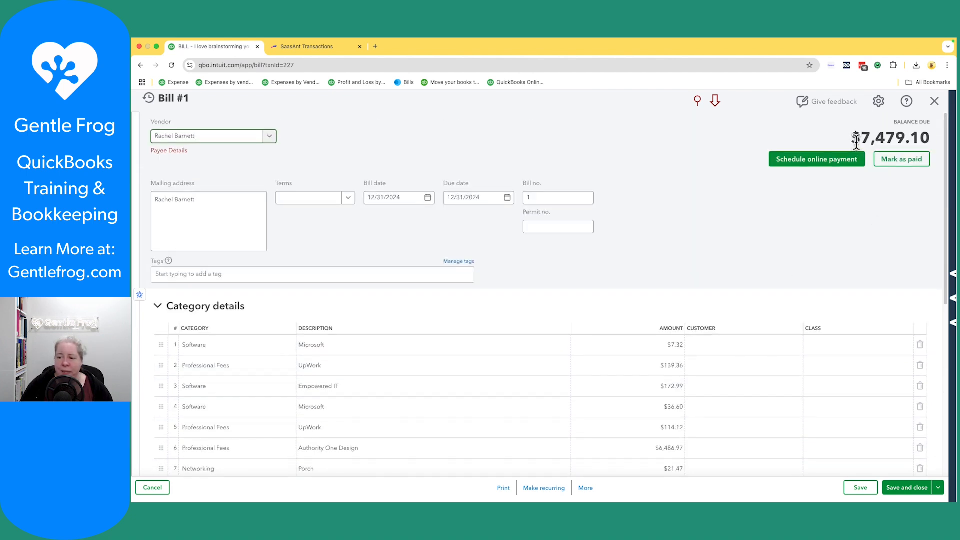
drag(860, 140, 930, 140)
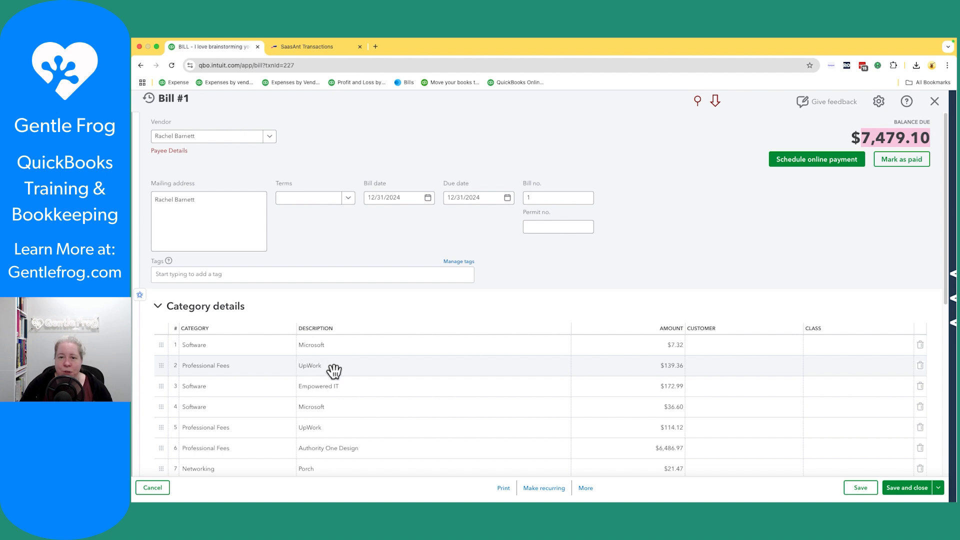
scroll(405, 398, down, 3)
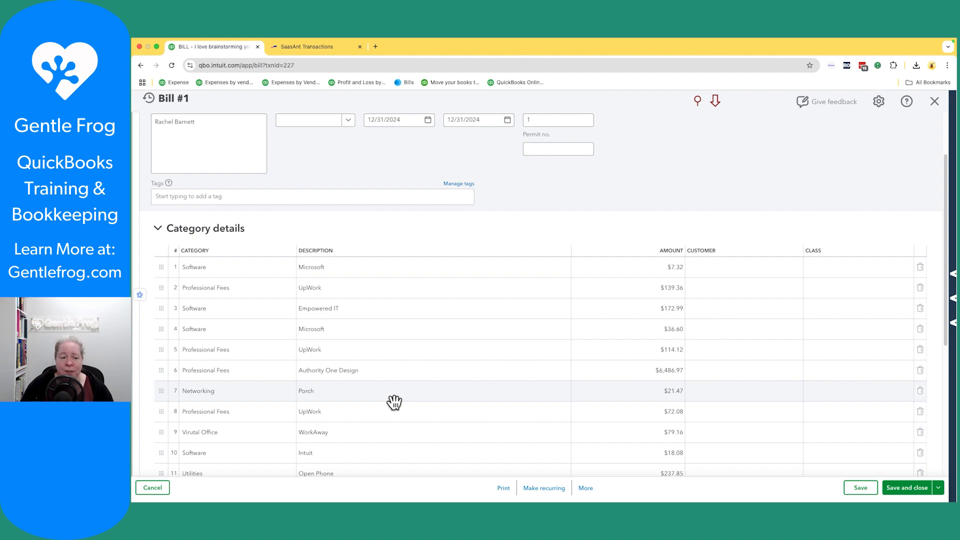
scroll(393, 402, down, 2)
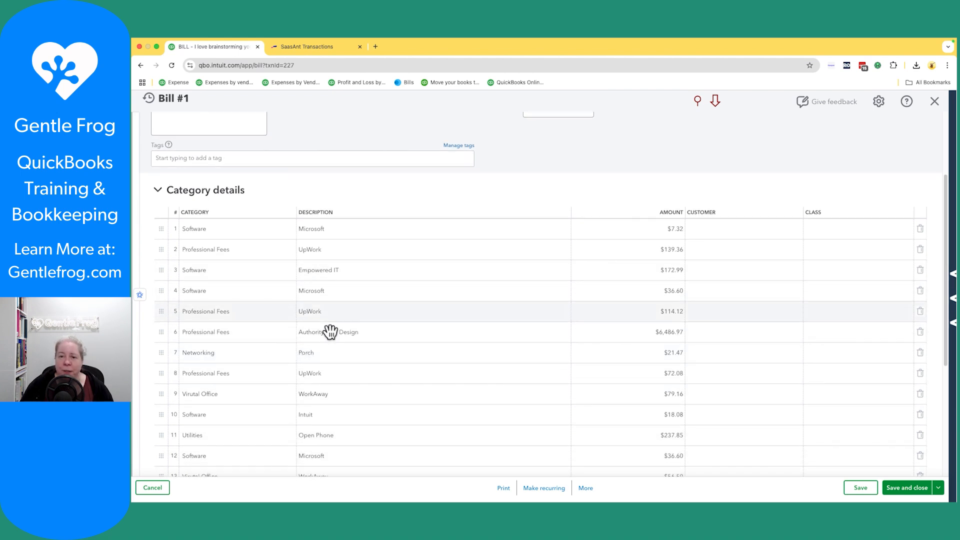
scroll(330, 331, down, 5)
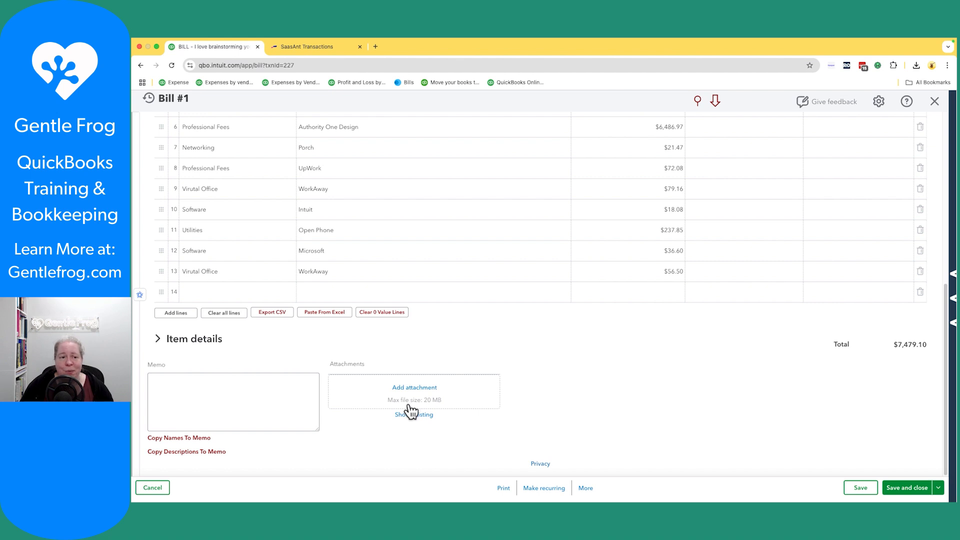
click(164, 492)
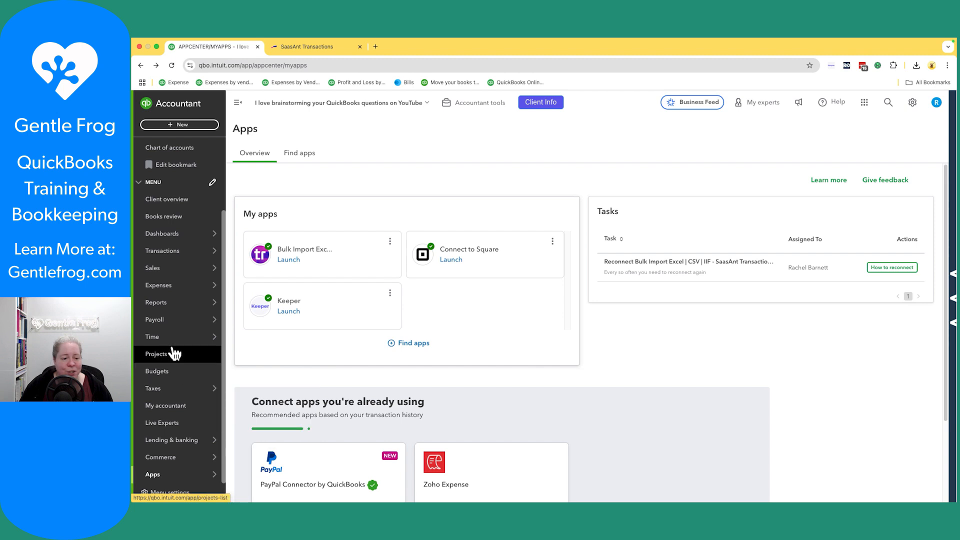
Open the Profit and Loss report from Reports.
mouse_move(176, 325)
mouse_move(180, 305)
click(241, 303)
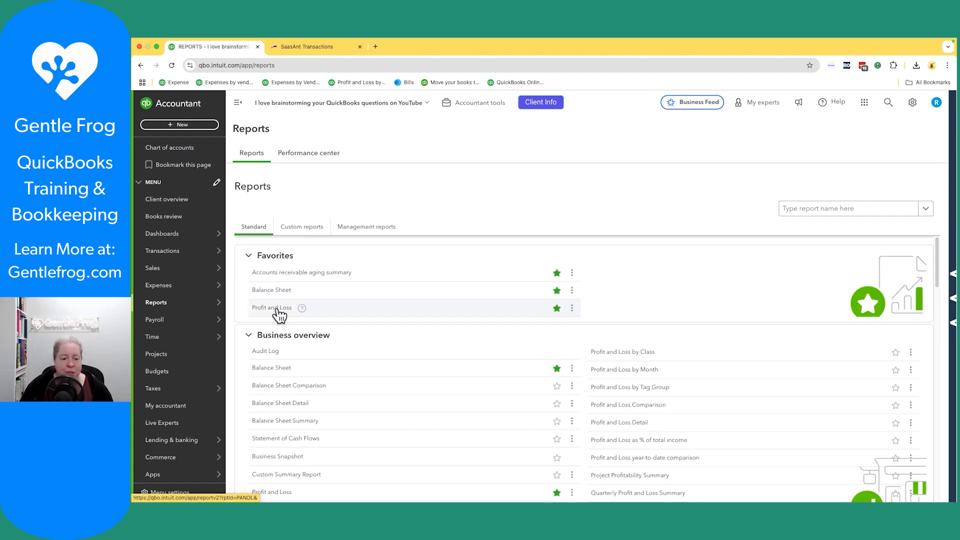
click(278, 308)
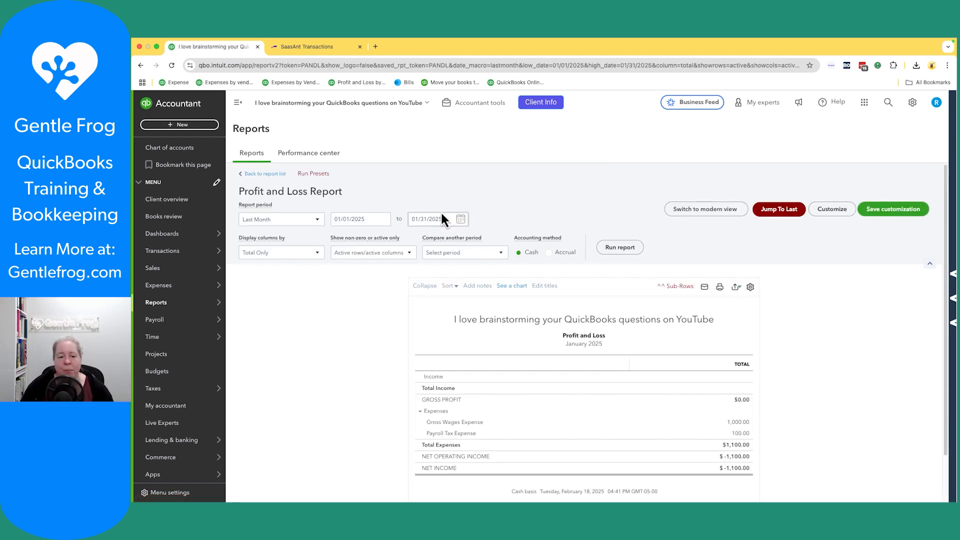
Run Profit and Loss for 12/31/2024 to 12/31/2024 on accrual basis, showing $7,479.10 expenses.
click(367, 220)
key(minus)
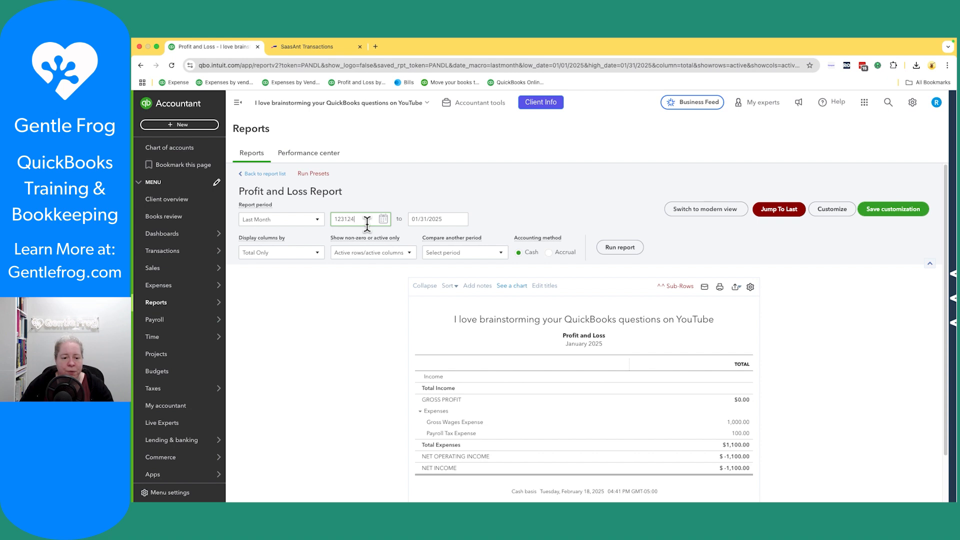
key(Tab)
text(123124)
key(Tab)
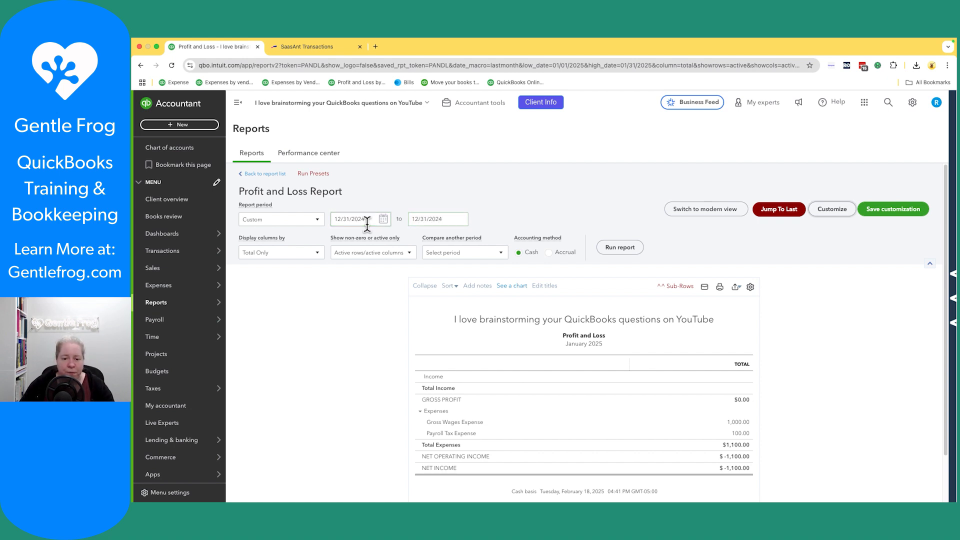
click(548, 252)
click(619, 247)
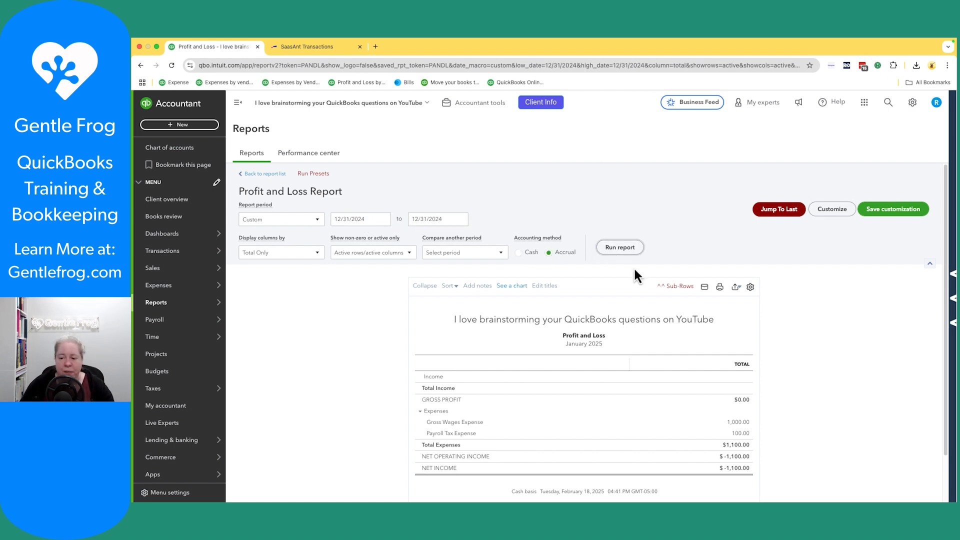
scroll(794, 331, down, 3)
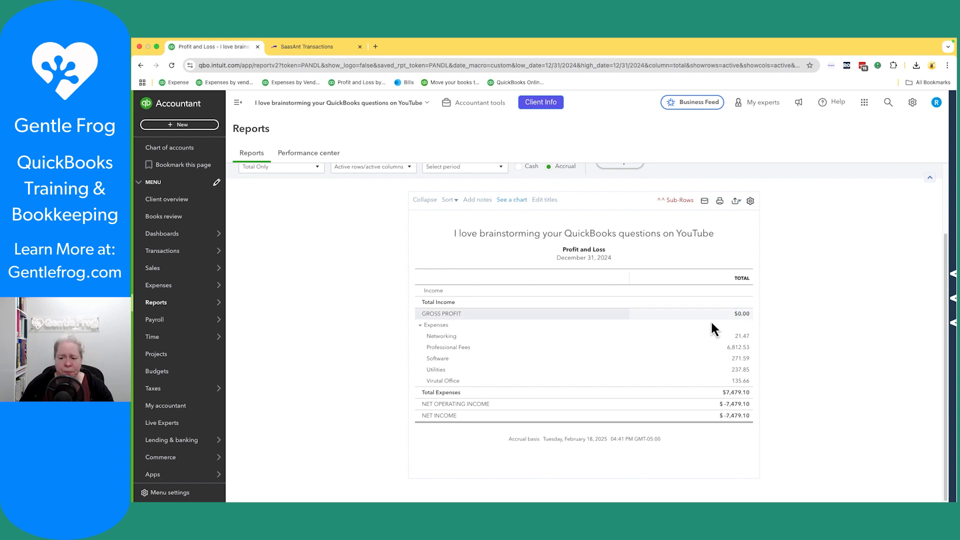